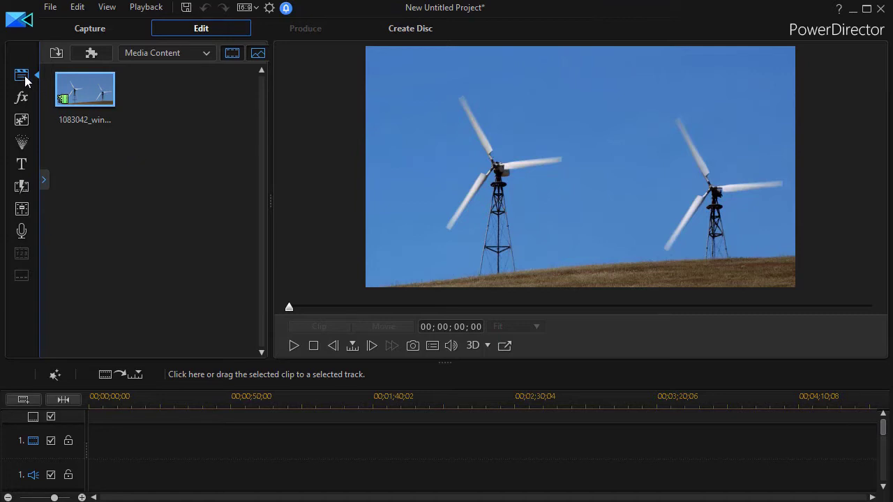
- Switch the library from Media Content to My Projects, listing saved projects such as AD-001 Tips
left_click(43, 179)
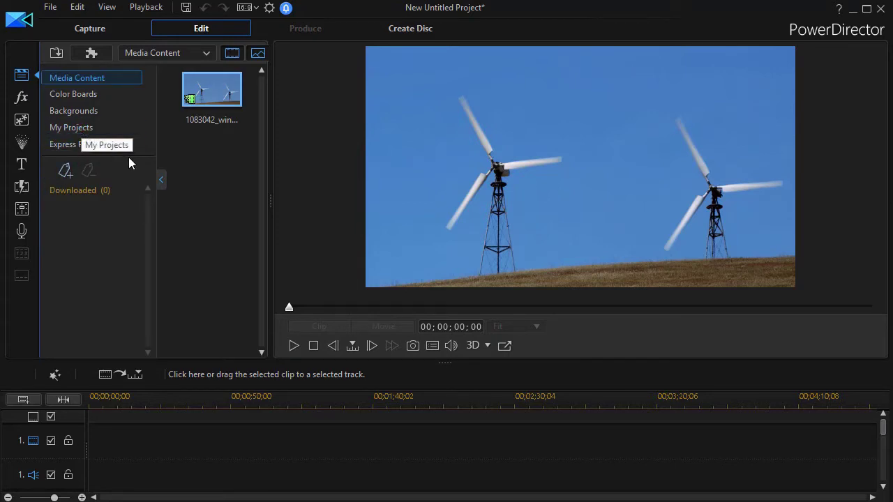
left_click(162, 180)
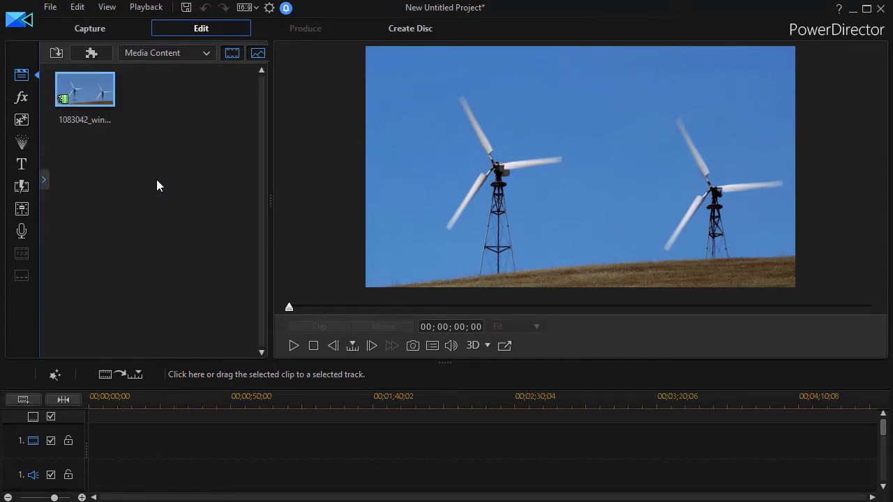
left_click(208, 53)
left_click(172, 112)
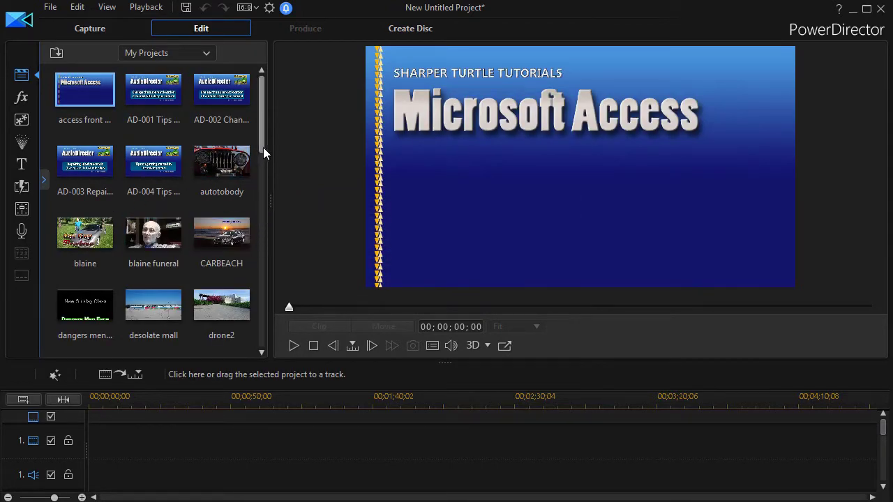
- In Preferences > Project, set the auto-save folder to R:\Project Info\ and apply
left_click(269, 8)
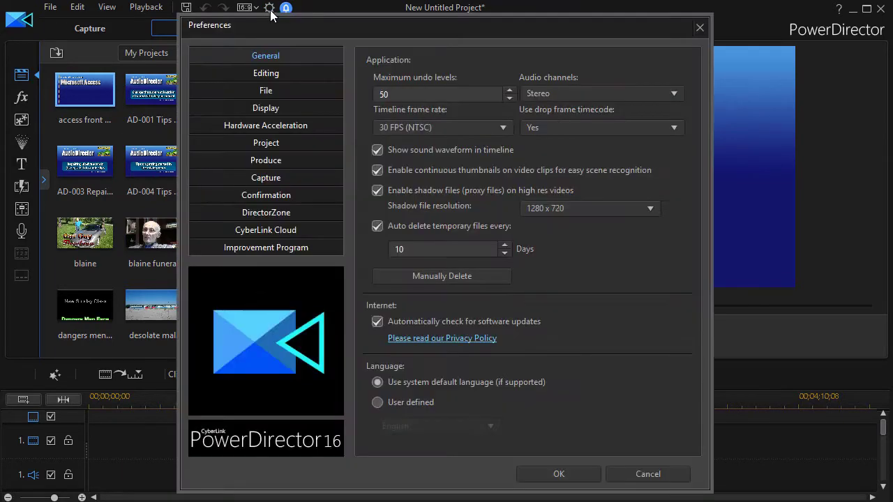
left_click(270, 140)
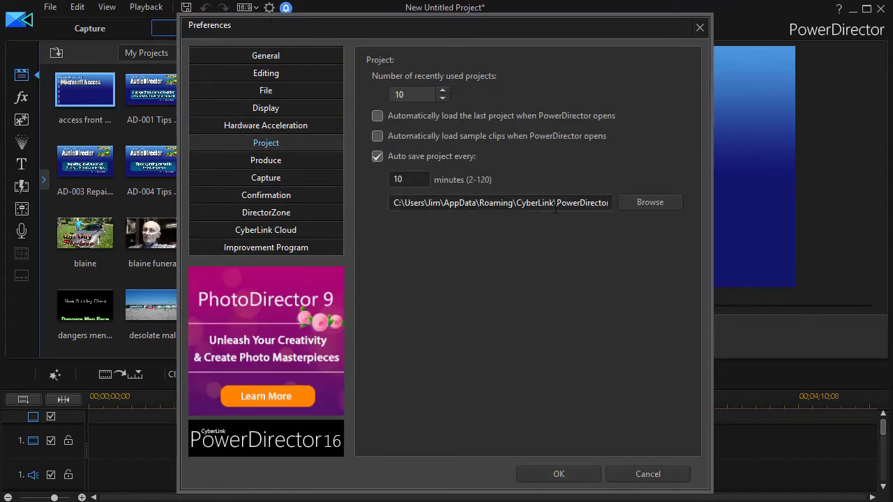
left_click(654, 203)
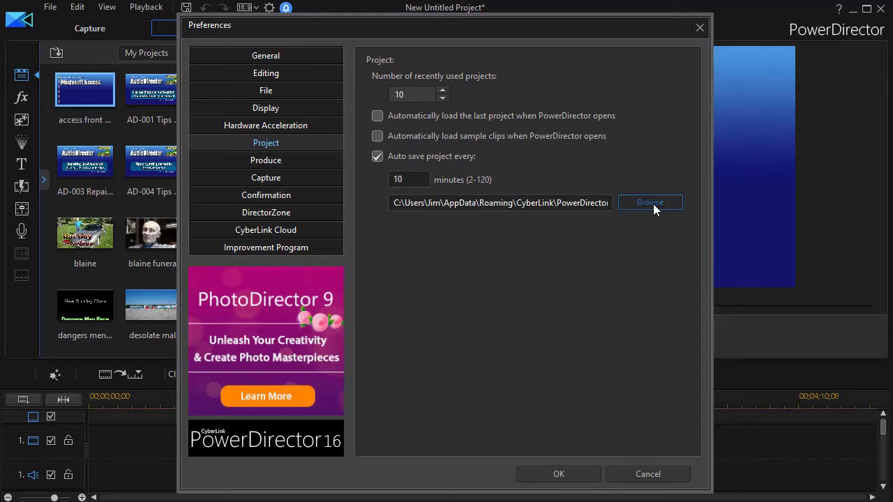
left_click_drag(542, 251, 528, 309)
left_click(409, 281)
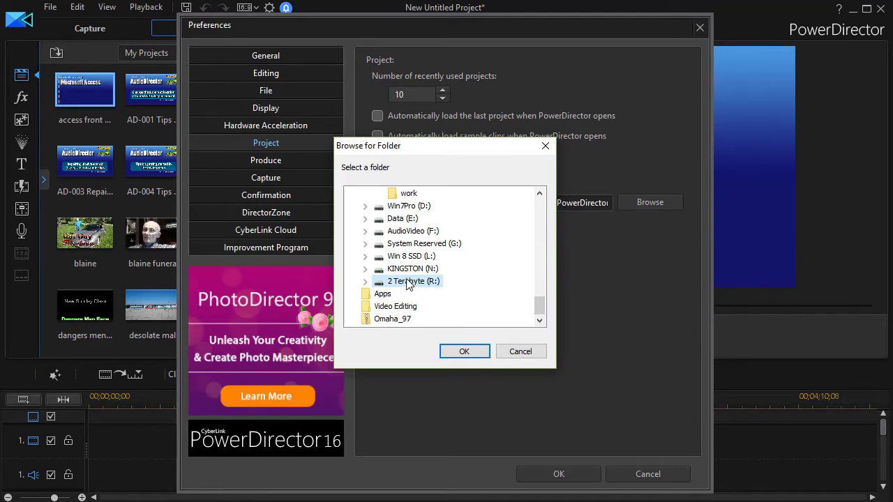
double_click(410, 281)
left_click_drag(539, 274, 538, 293)
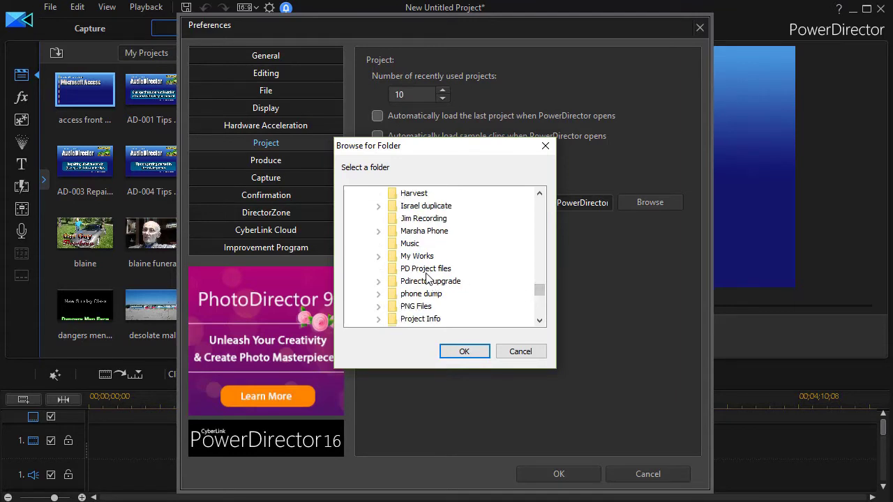
left_click(418, 322)
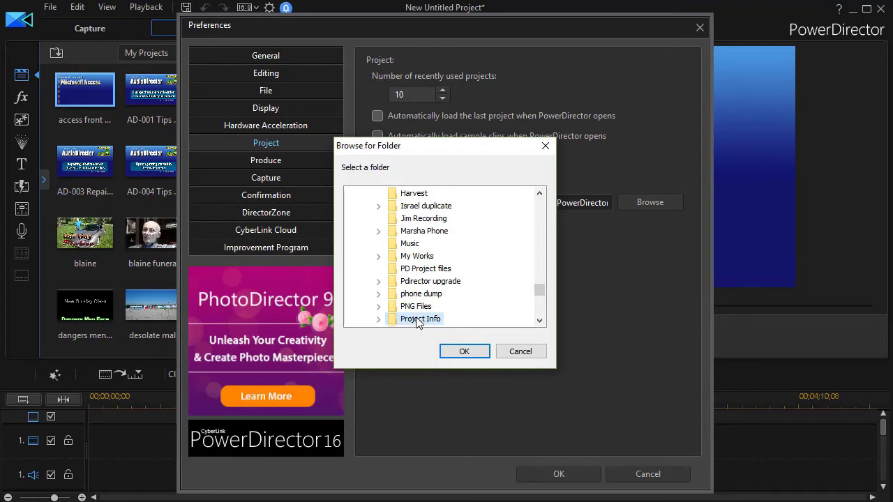
left_click(461, 351)
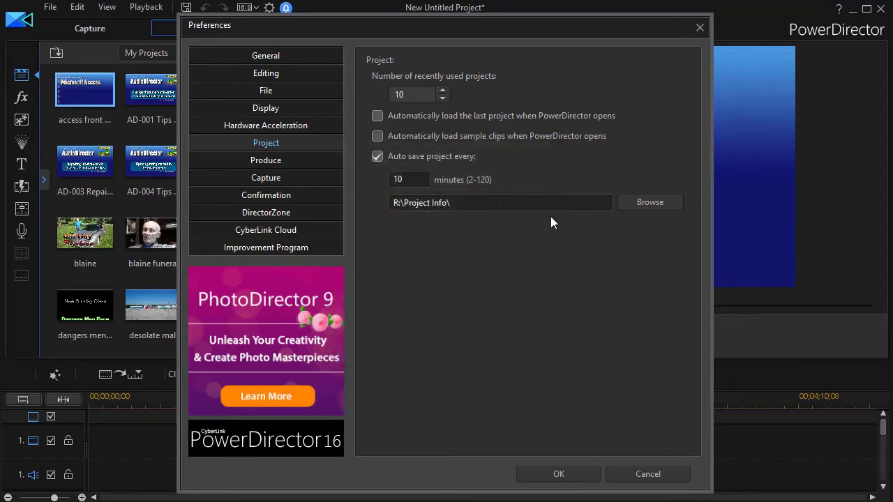
left_click(559, 476)
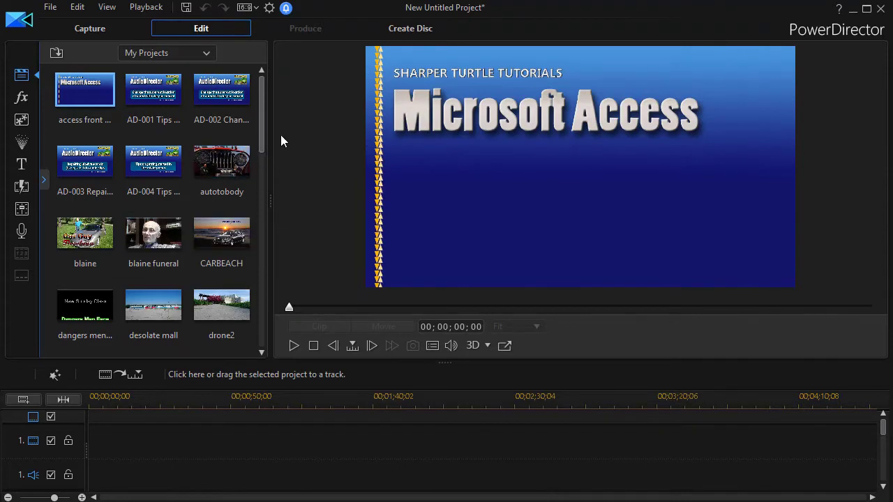
left_click_drag(263, 135, 273, 177)
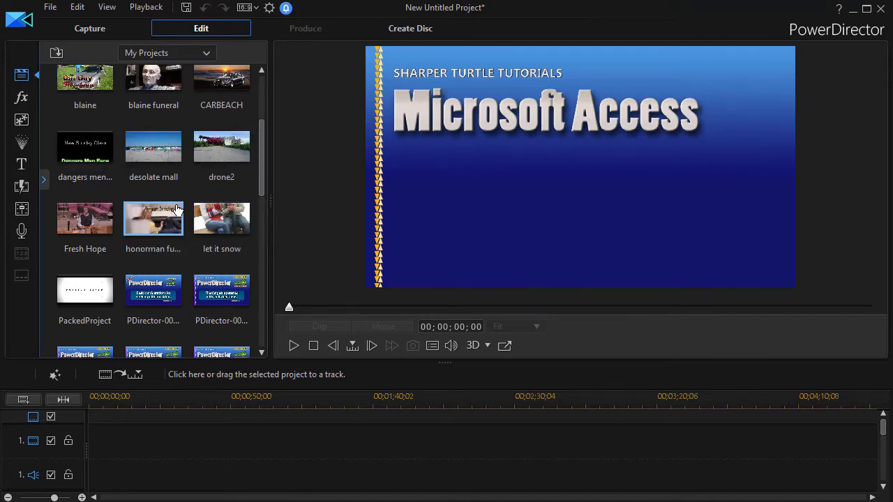
left_click_drag(260, 183, 269, 75)
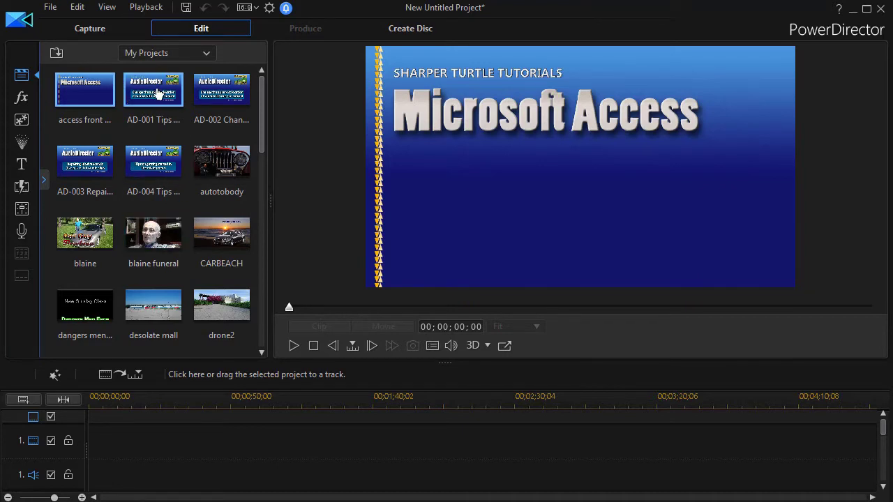
- Drop the AD-001 Tips project onto the timeline and fit the entire movie in view
left_click_drag(153, 92, 132, 439)
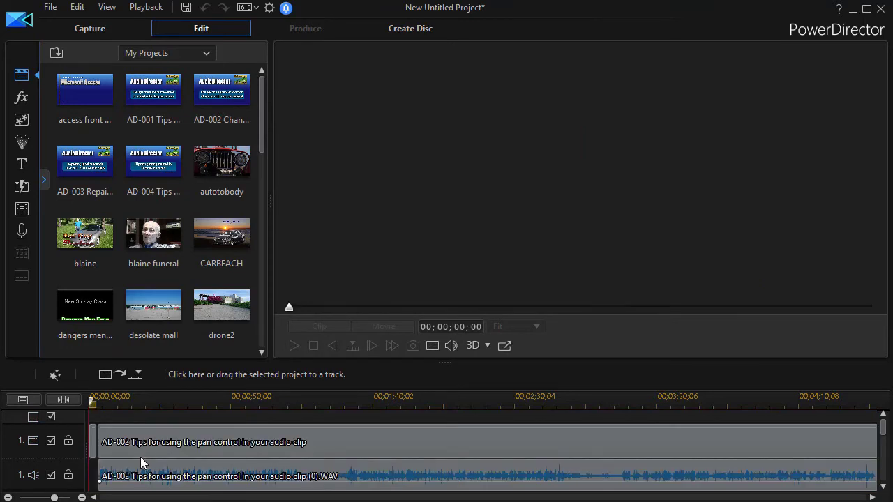
left_click(70, 400)
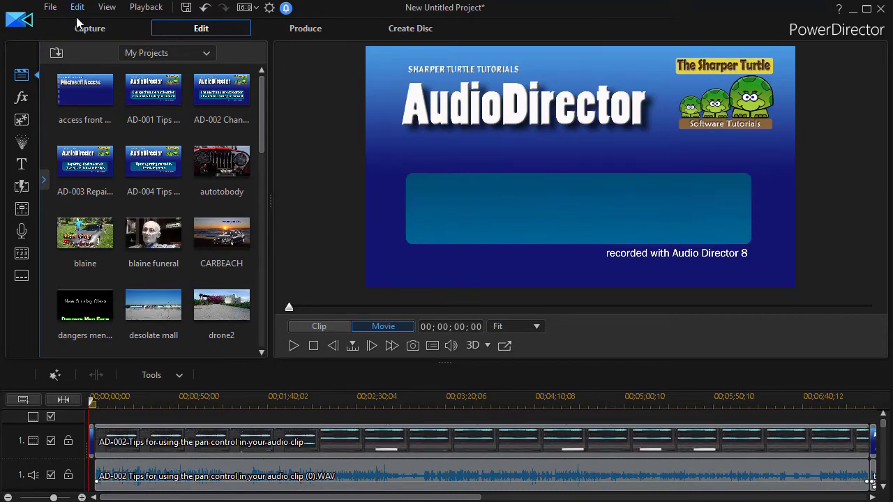
- Create a new untitled project via File > New Project without saving the previous one
left_click(50, 8)
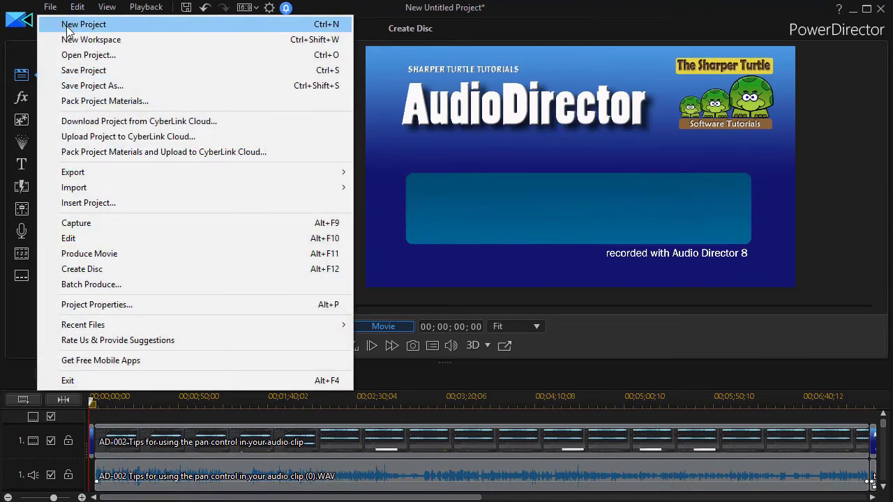
left_click(67, 27)
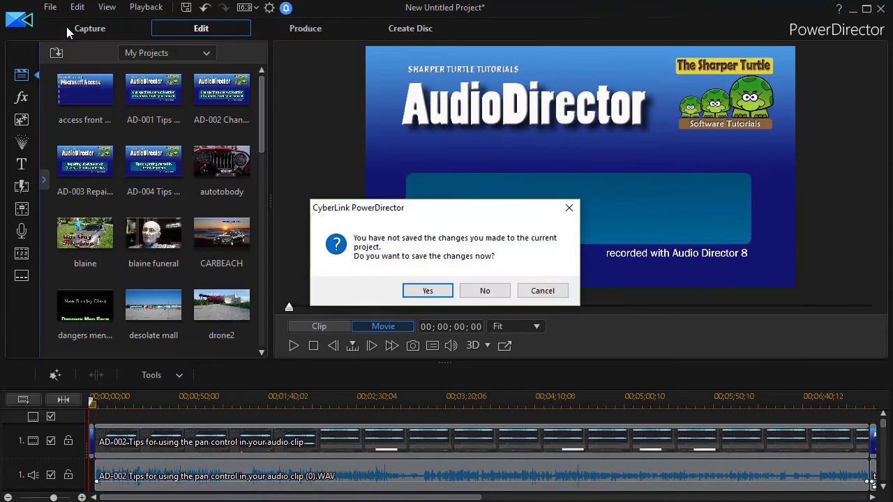
left_click(485, 291)
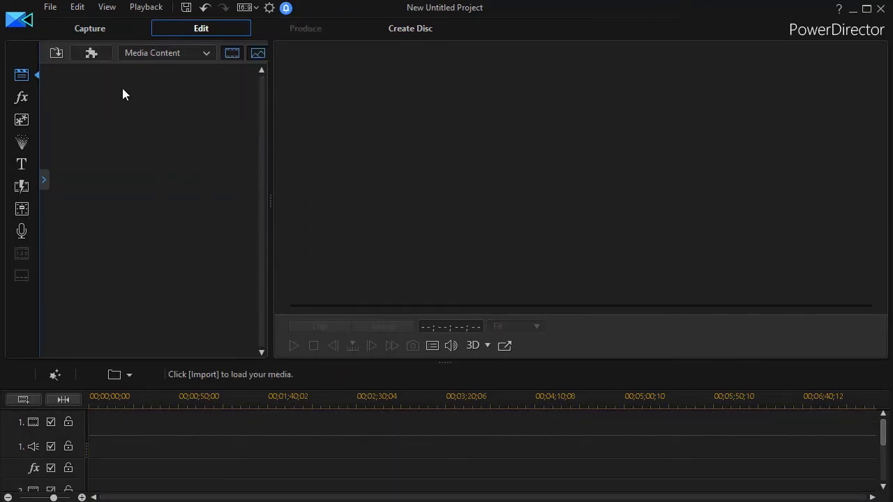
- Insert 'access front and back' from My Projects onto the timeline and enlarge the timeline to show tracks 1–5
left_click(158, 54)
left_click(166, 110)
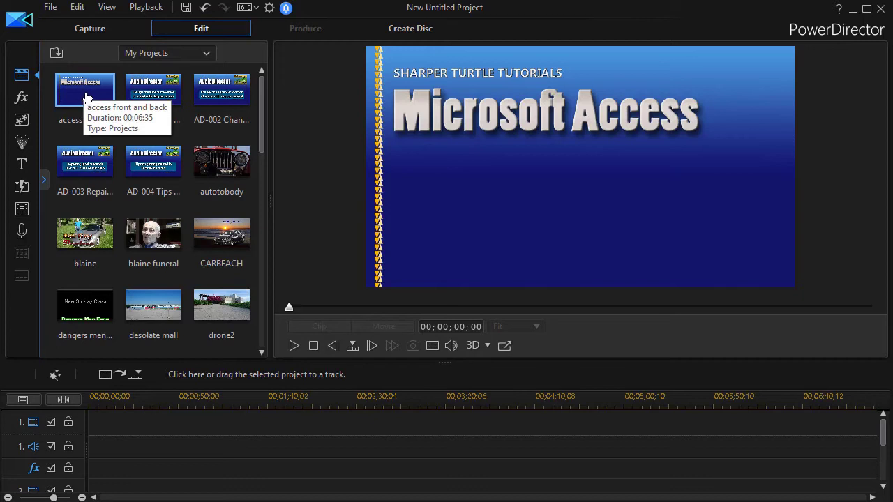
left_click_drag(82, 91, 91, 433)
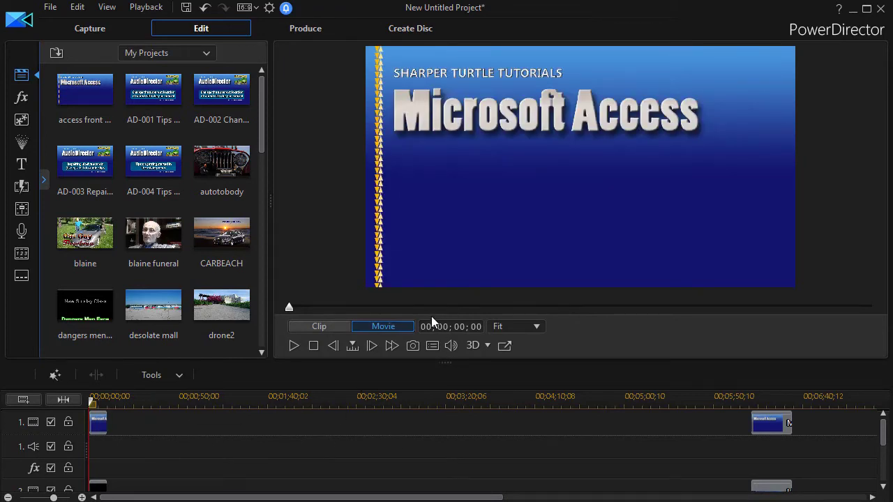
left_click_drag(444, 363, 444, 189)
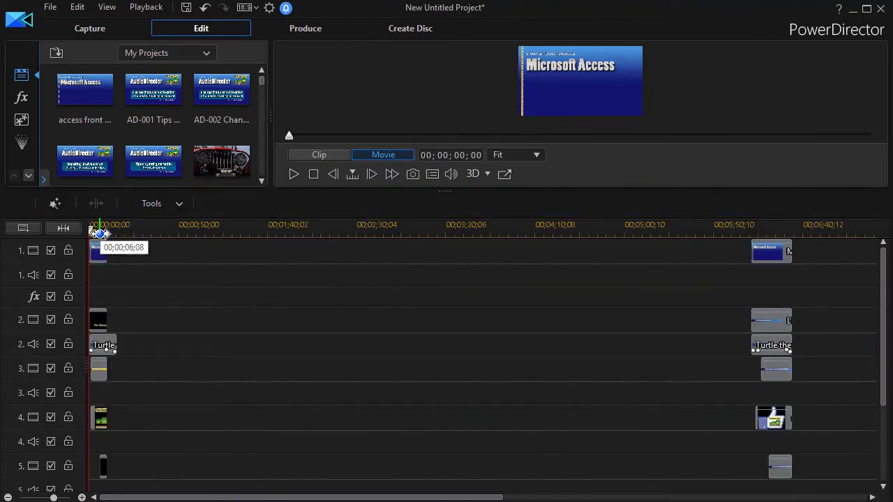
left_click_drag(94, 230, 92, 231)
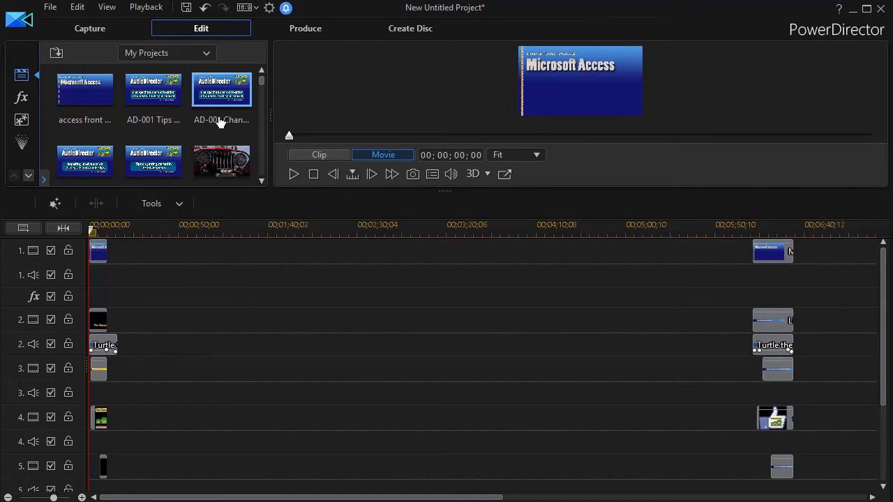
- Return the library to Media Content, put the playhead at 00;06;20;27, and select tracks 1–4's opening clips
left_click(203, 54)
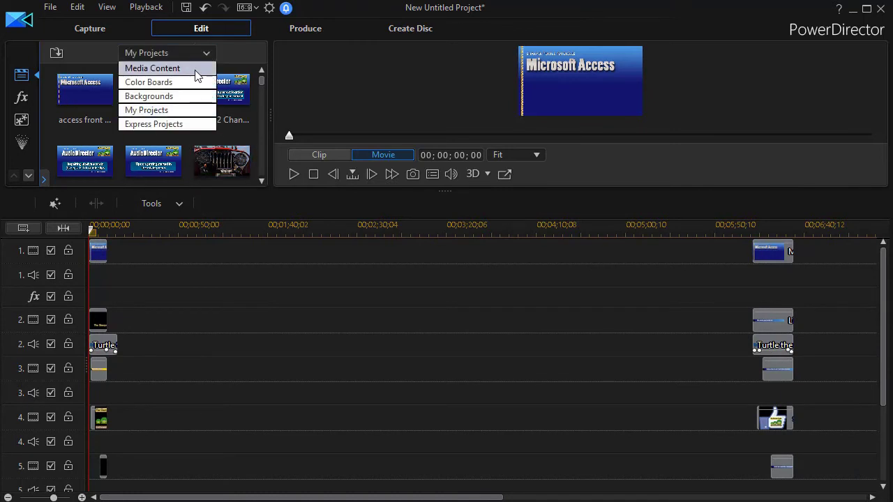
left_click(198, 68)
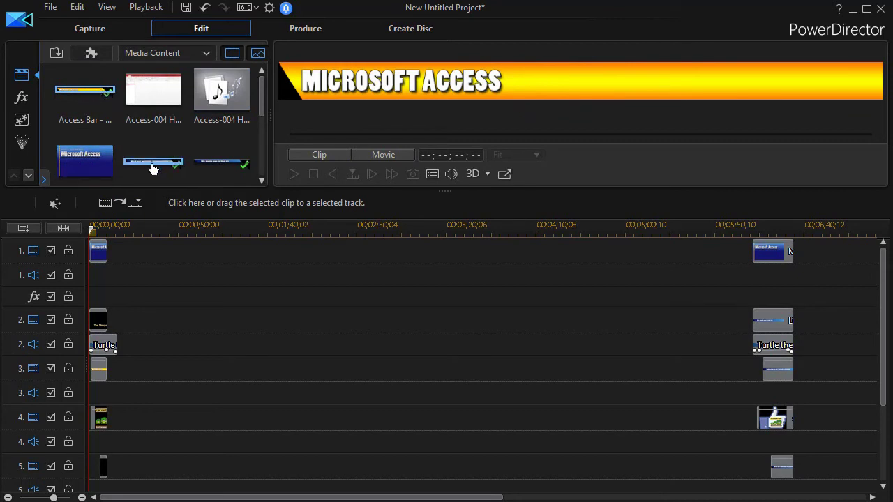
left_click(77, 172)
scroll(119, 146, "down", 1)
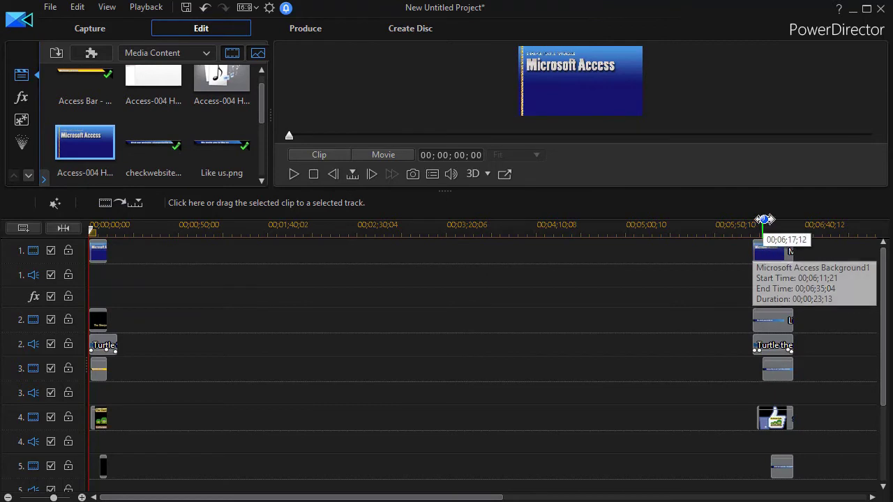
left_click_drag(778, 232, 768, 232)
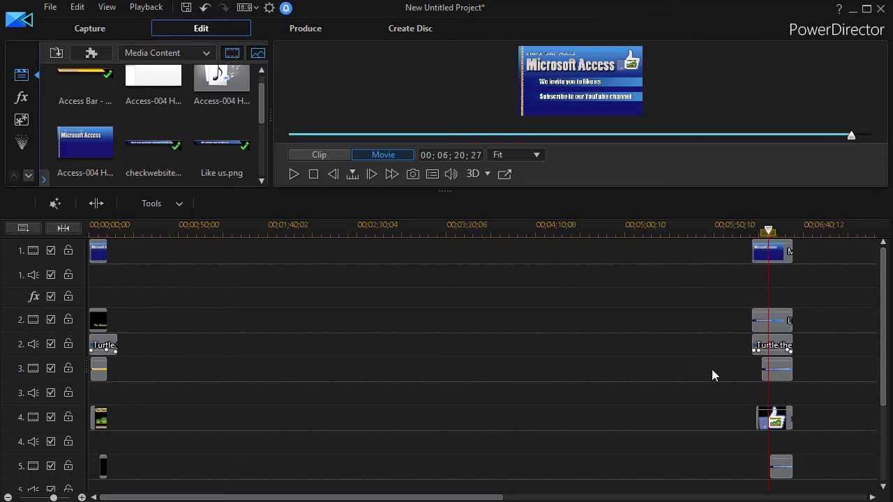
left_click_drag(144, 253, 104, 473)
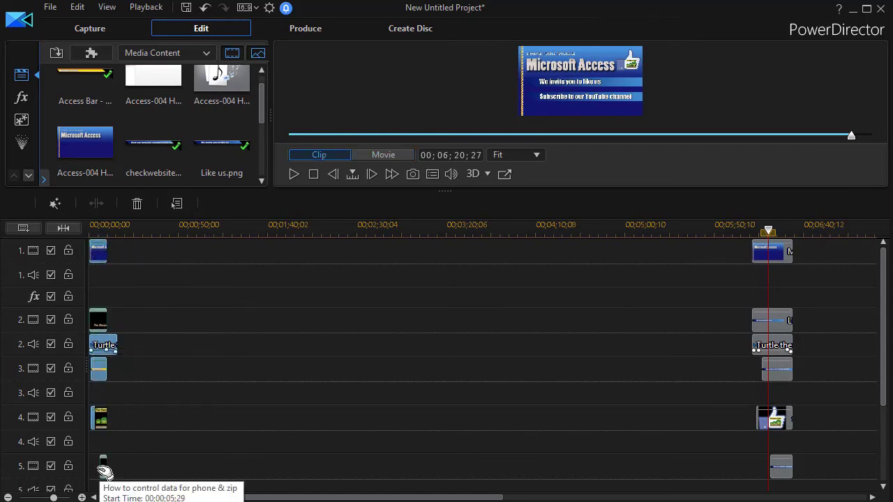
- Delete the selected opening clips using Remove and Leave Gap so the ending clips stay put
key("Delete")
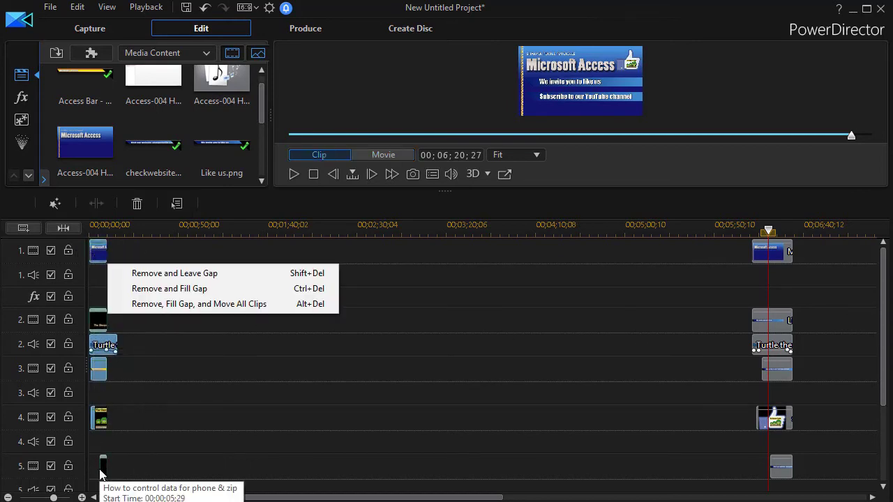
left_click(190, 273)
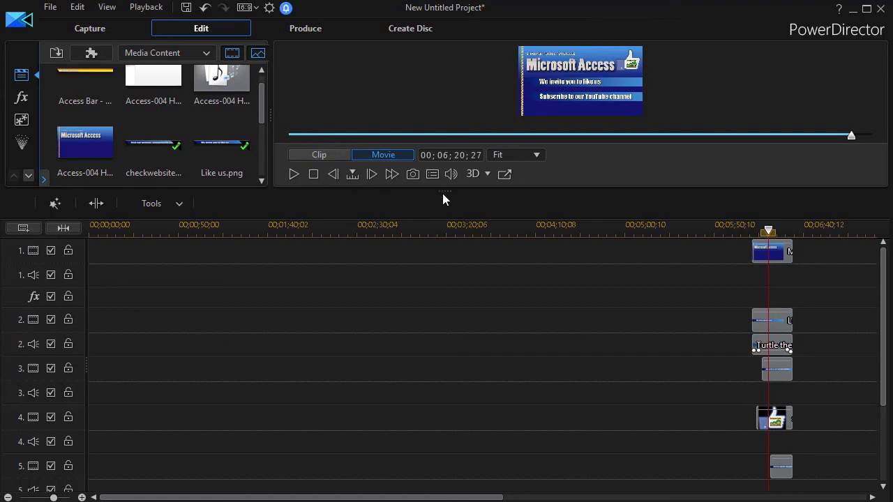
- Enlarge the preview window above the timeline and set the library dropdown to My Projects
left_click_drag(441, 213, 432, 389)
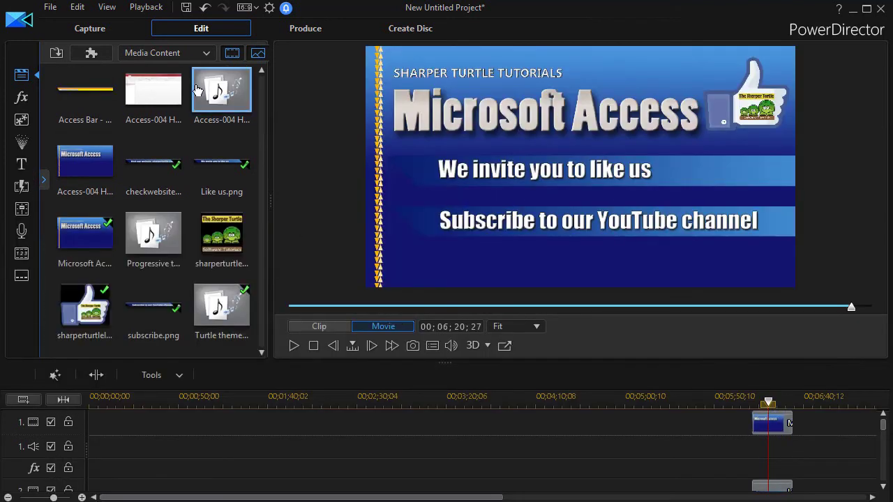
left_click(146, 51)
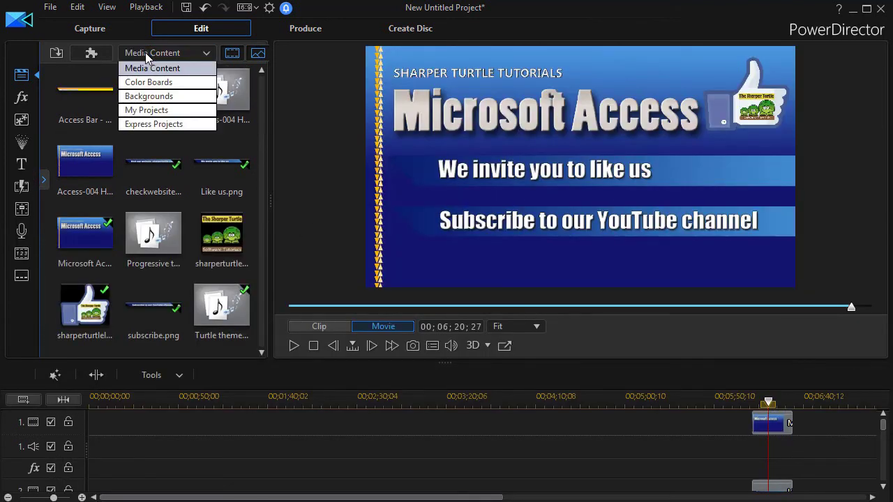
left_click(148, 110)
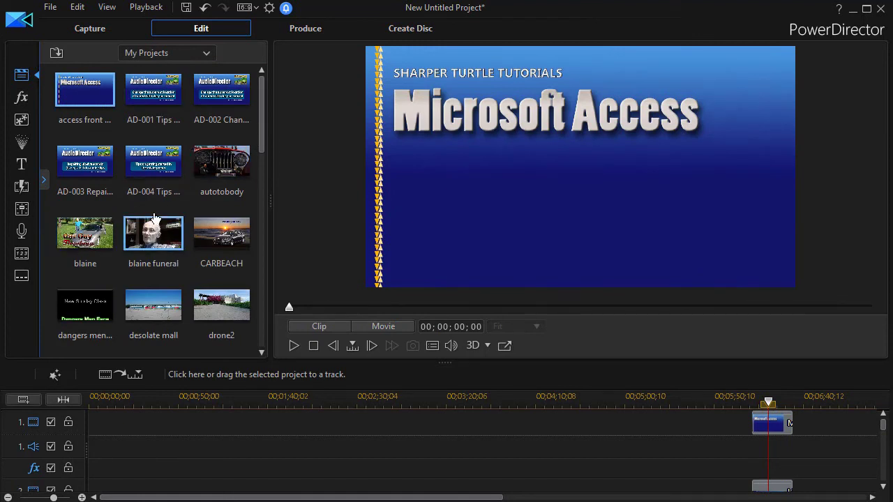